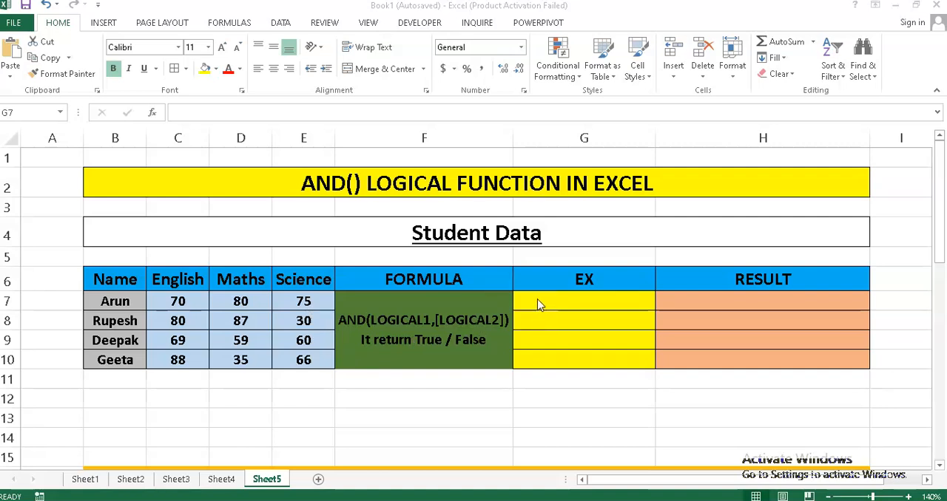
# Enter the formula =AND(C7>=40,D7>=40,E7>=40) in cell G7 to test the first student's three marks.
pyautogui.click(538, 301)
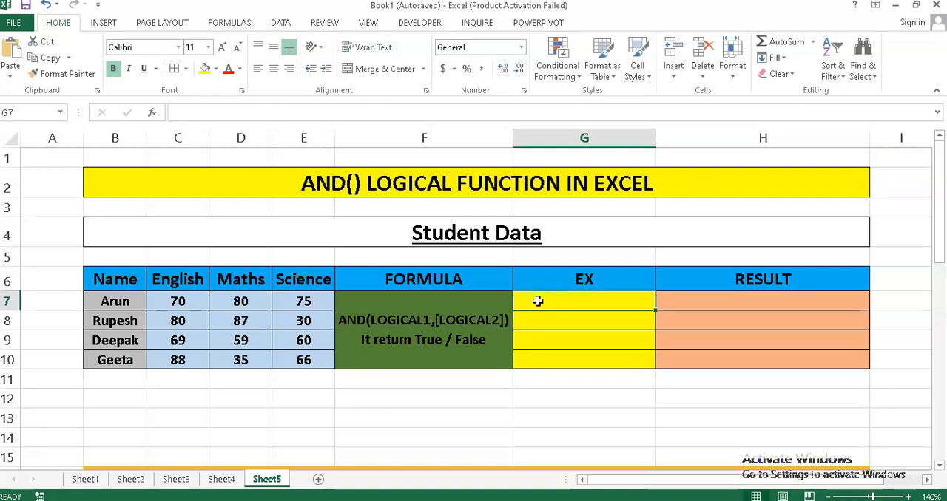
pyautogui.write('=AN')
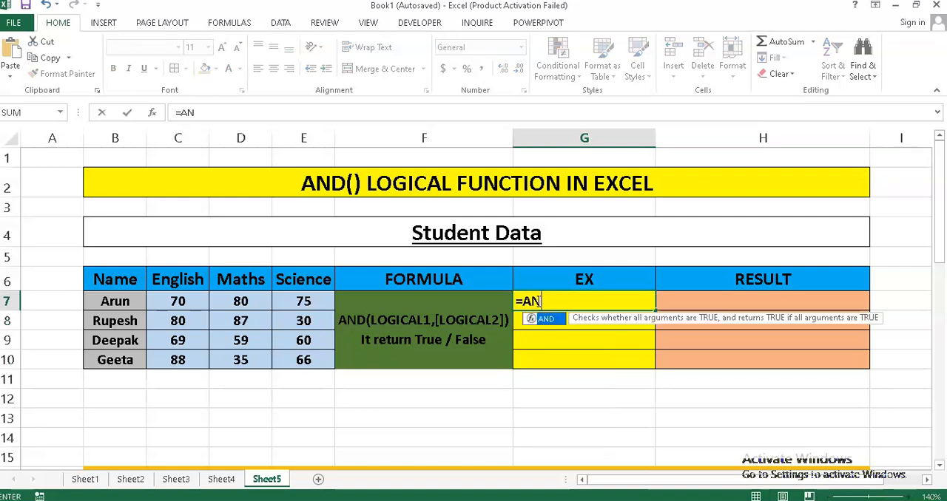
pyautogui.write('D(')
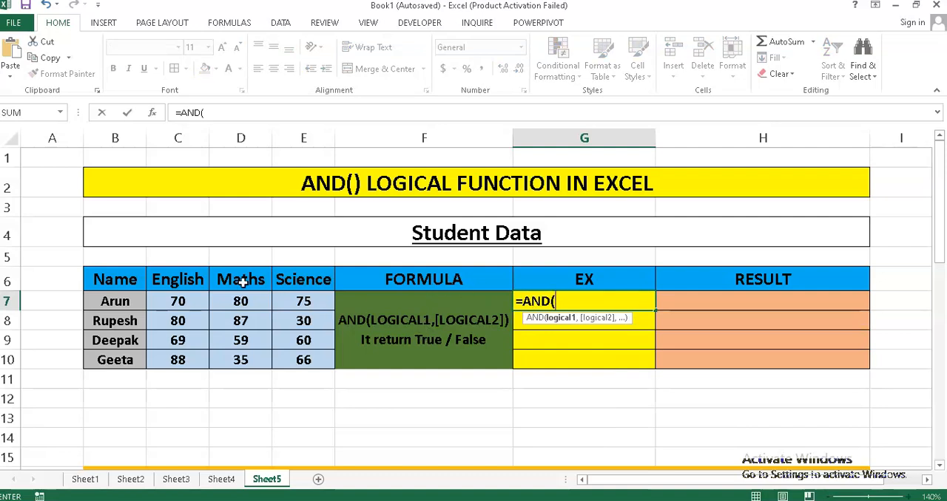
pyautogui.click(189, 306)
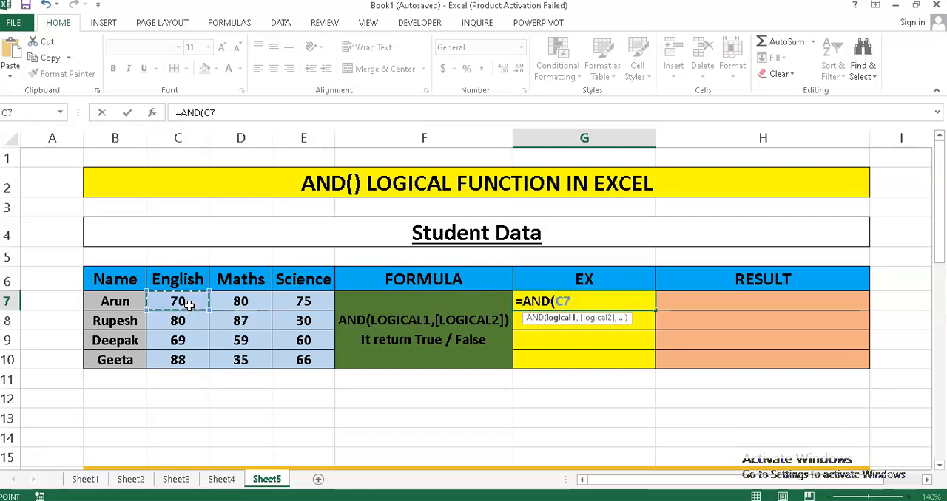
pyautogui.write('>=40,')
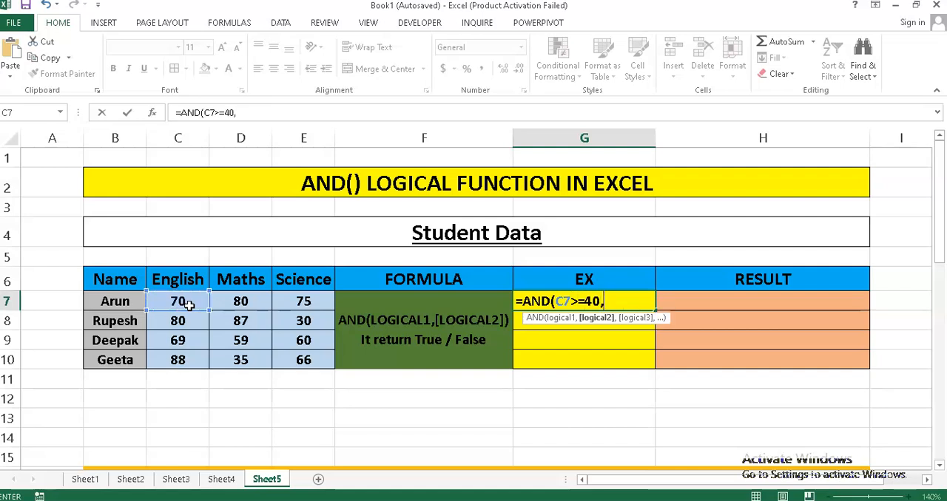
pyautogui.click(254, 302)
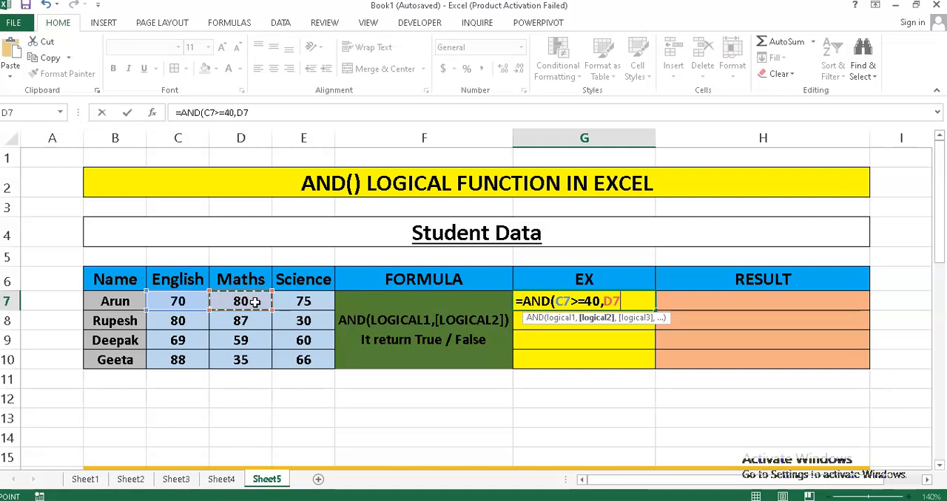
pyautogui.write('>=40')
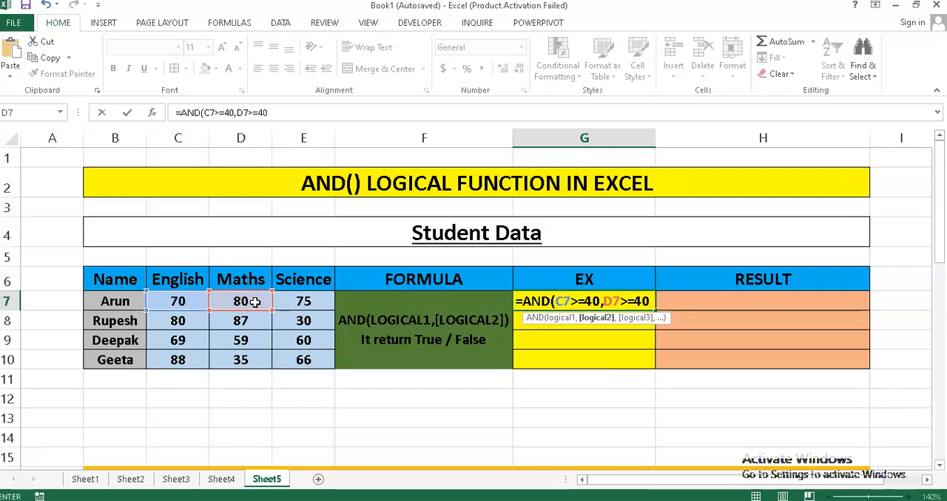
pyautogui.write(',')
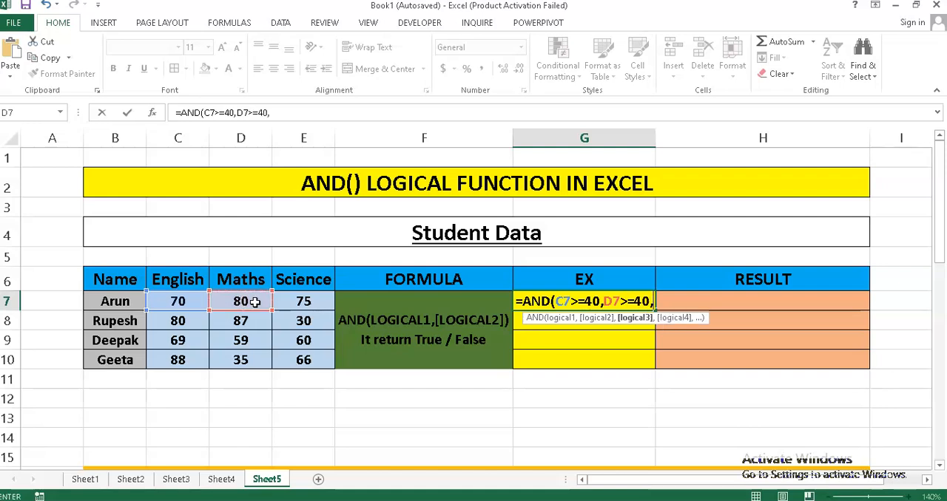
pyautogui.click(318, 303)
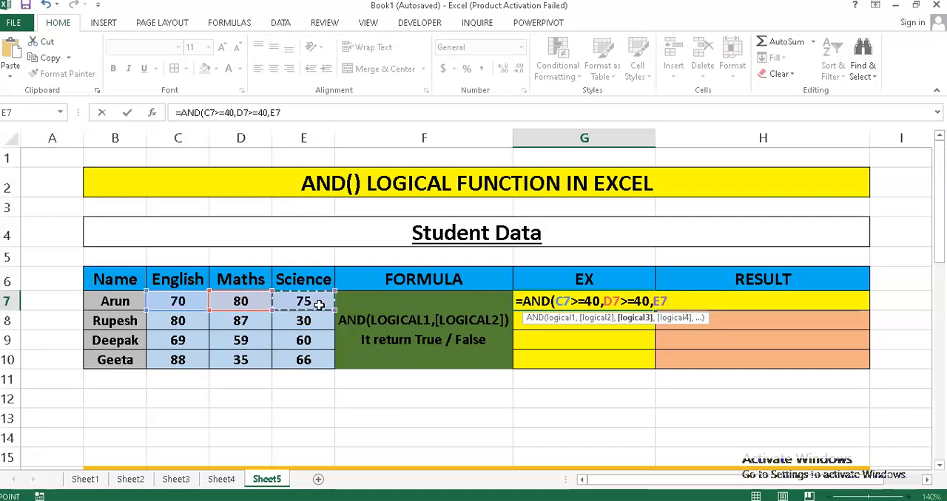
pyautogui.write('>=40)')
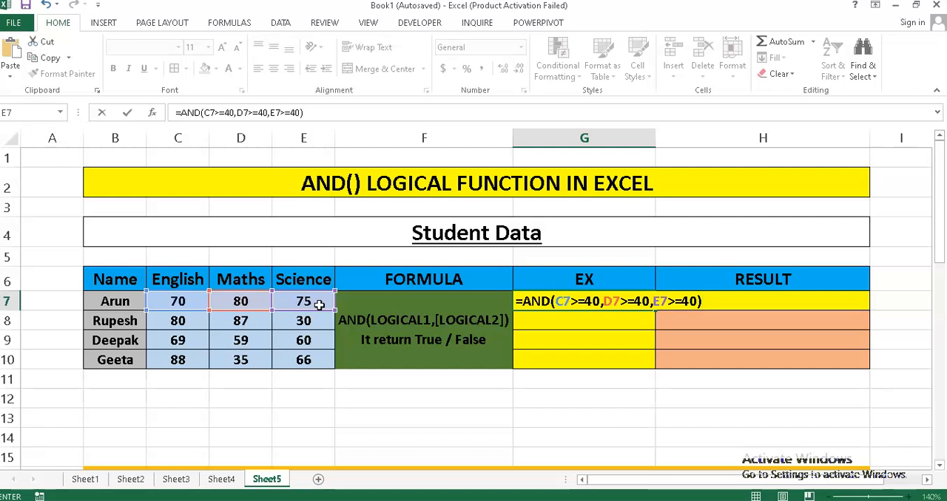
pyautogui.press('Return')
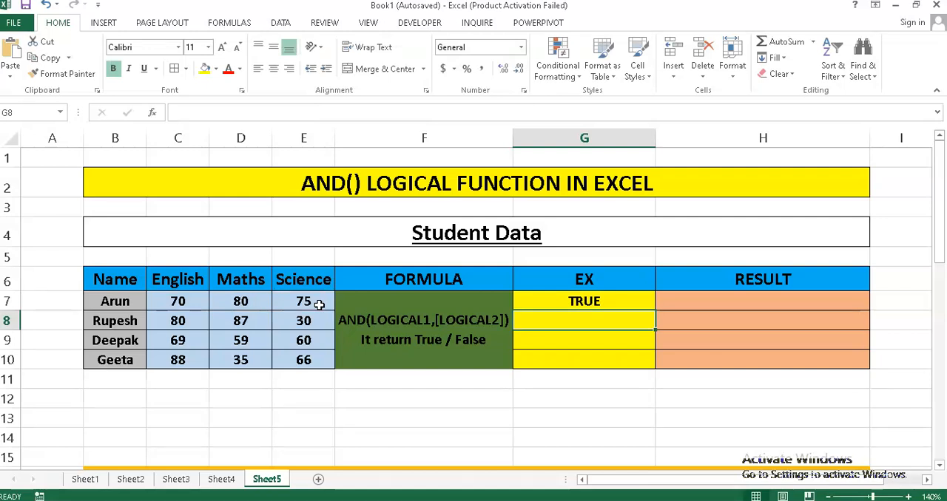
# Enter the formula =AND(C8>=40,D8>=40,E8>=40) in cell G8 for the second student's marks.
pyautogui.write('=')
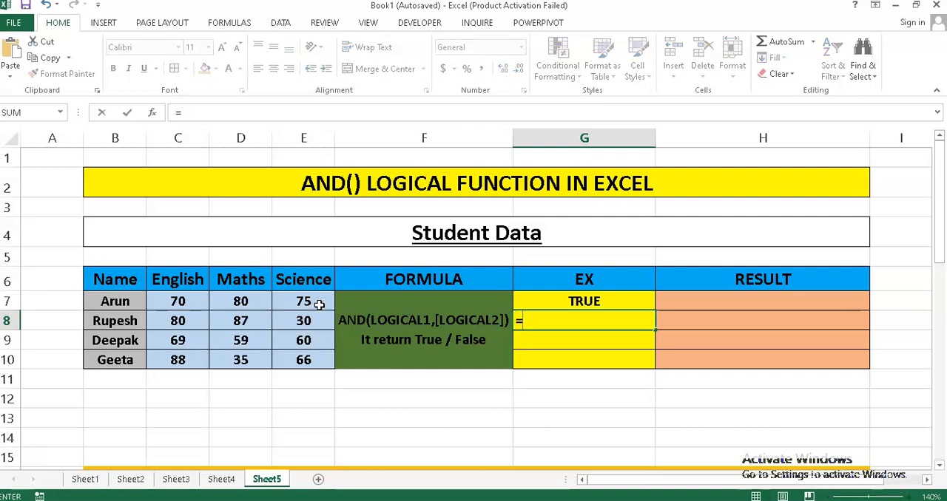
pyautogui.write('AND')
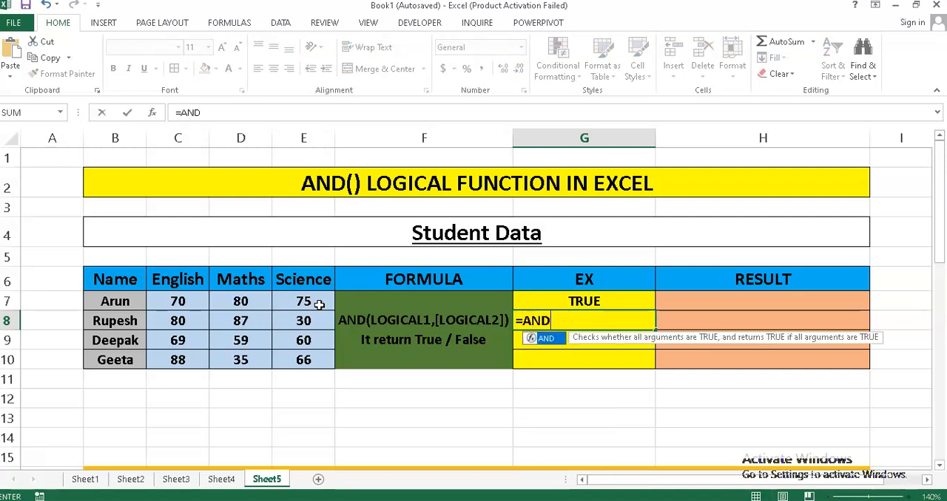
pyautogui.write('(')
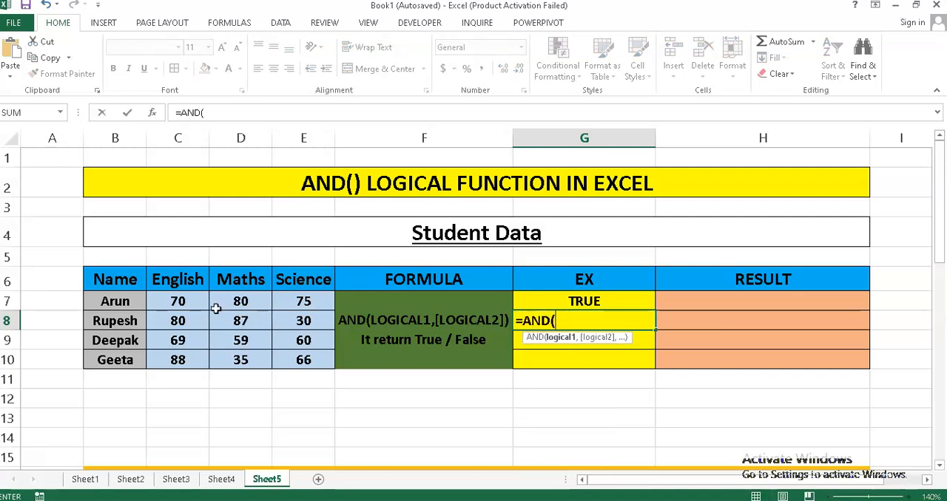
pyautogui.click(196, 324)
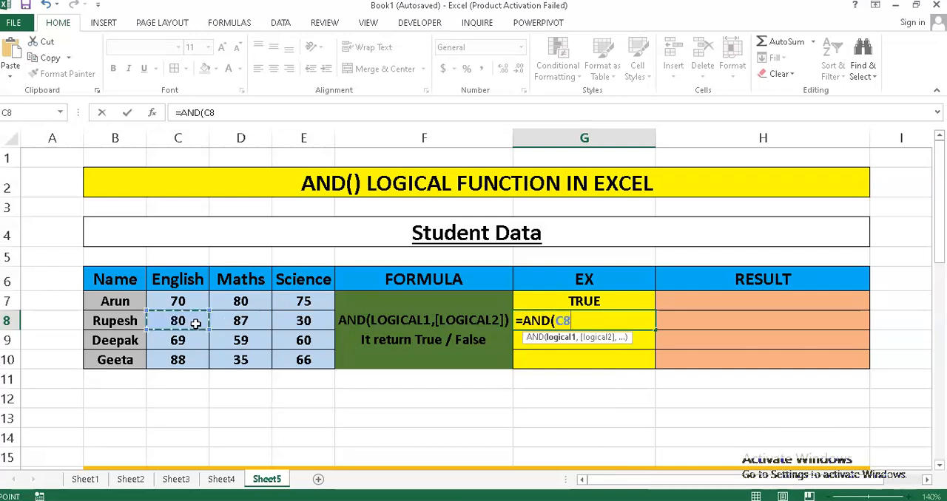
pyautogui.write('>=40')
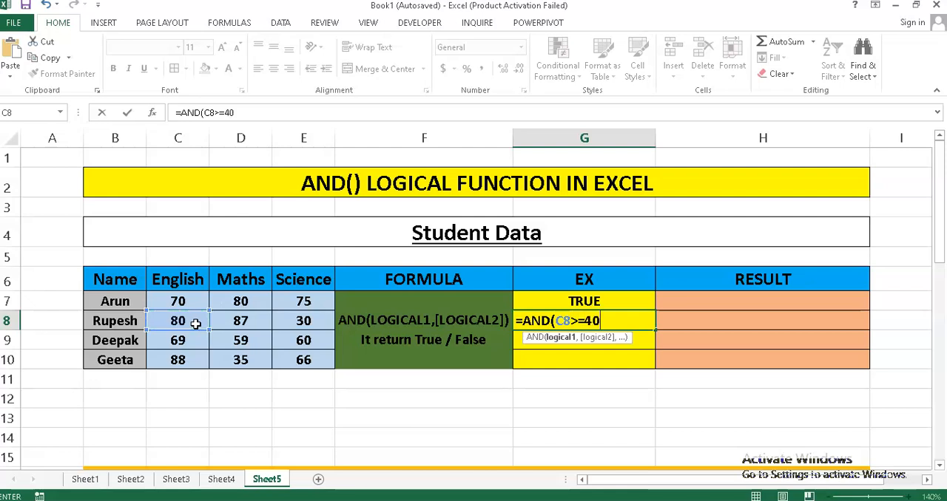
pyautogui.write(',')
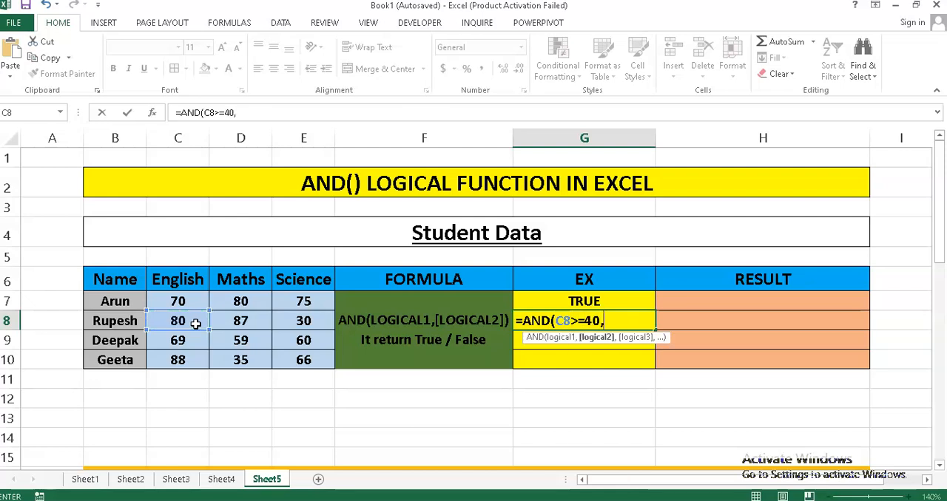
pyautogui.click(233, 325)
pyautogui.write('>=40')
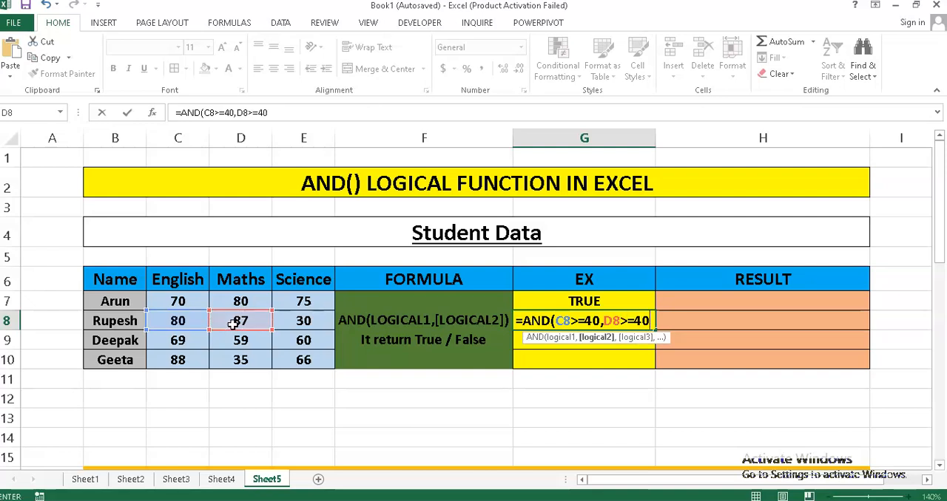
pyautogui.write(',')
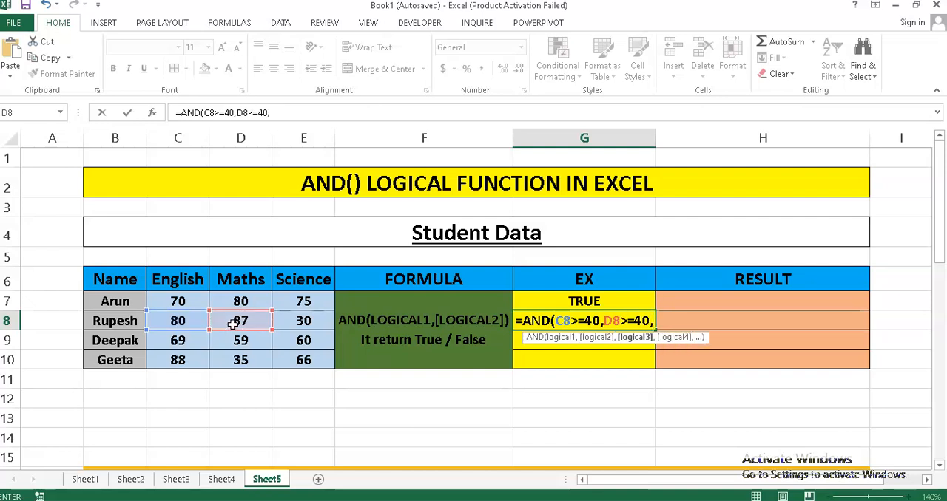
pyautogui.click(327, 326)
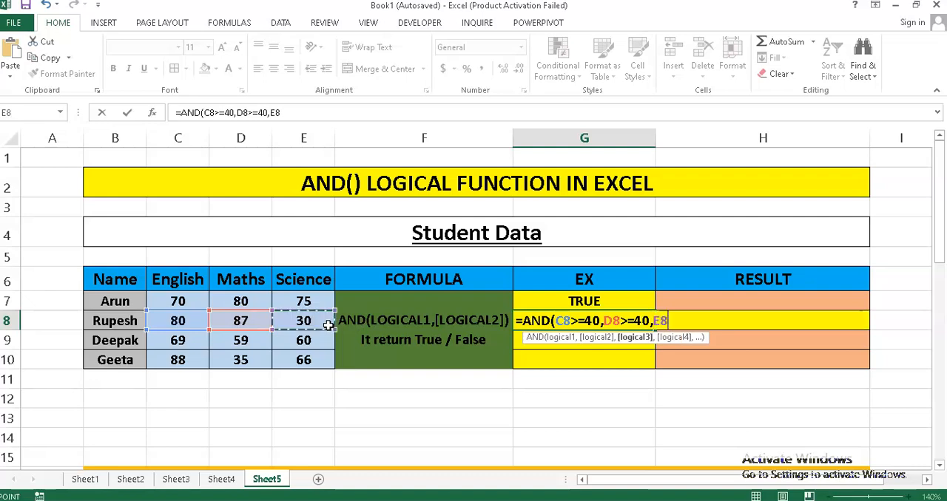
pyautogui.write('>=40')
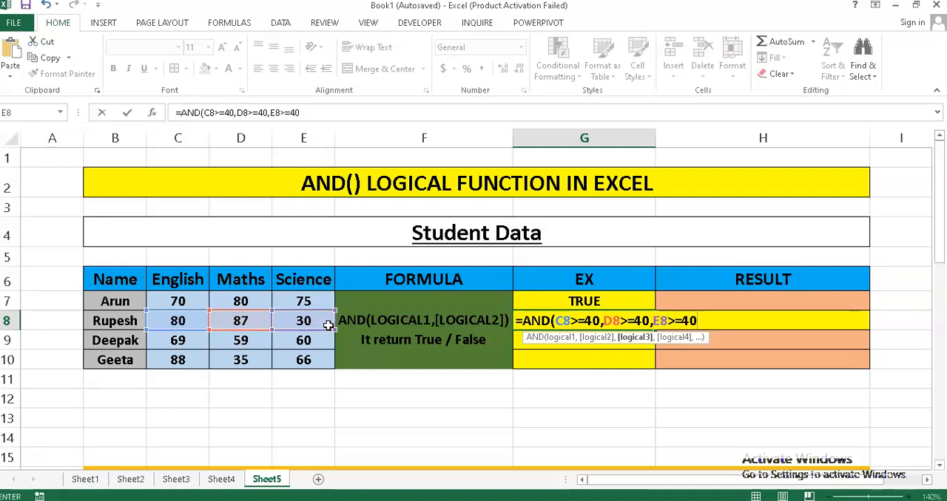
pyautogui.write(')')
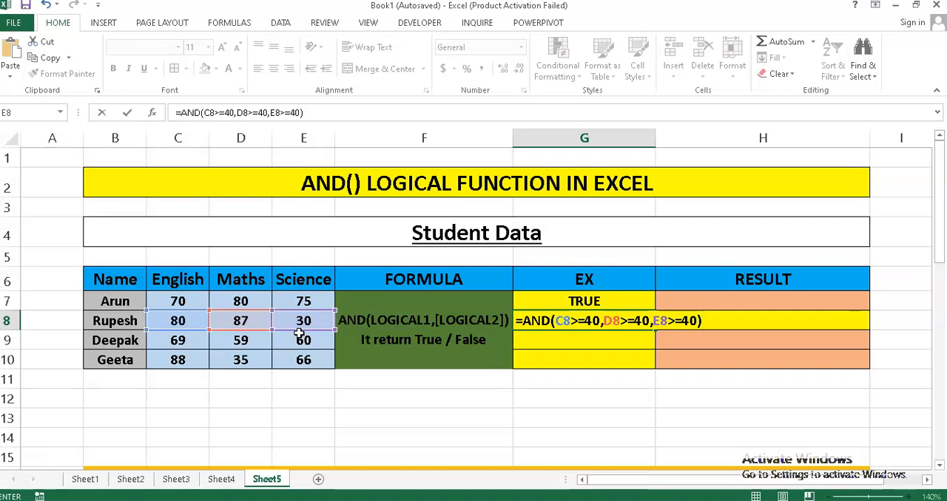
pyautogui.press('Return')
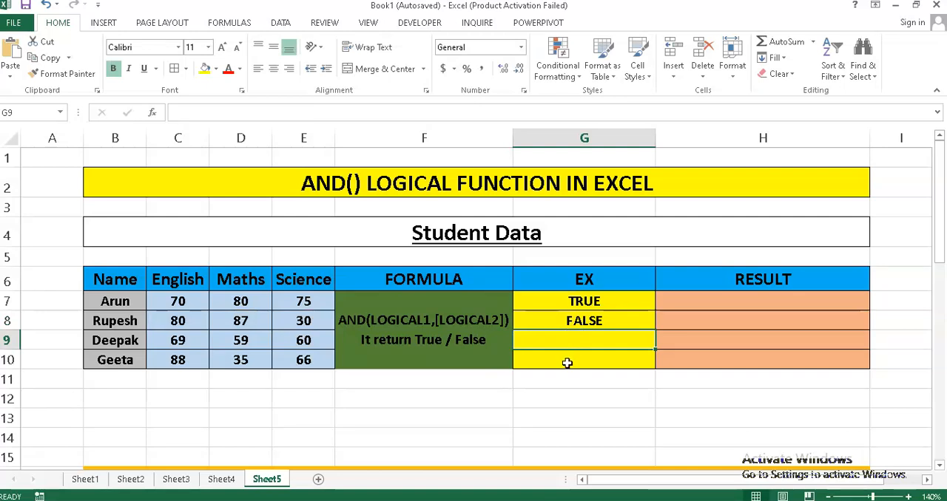
# Fill the AND formula from cell G8 down through G10 for the remaining students.
pyautogui.click(618, 324)
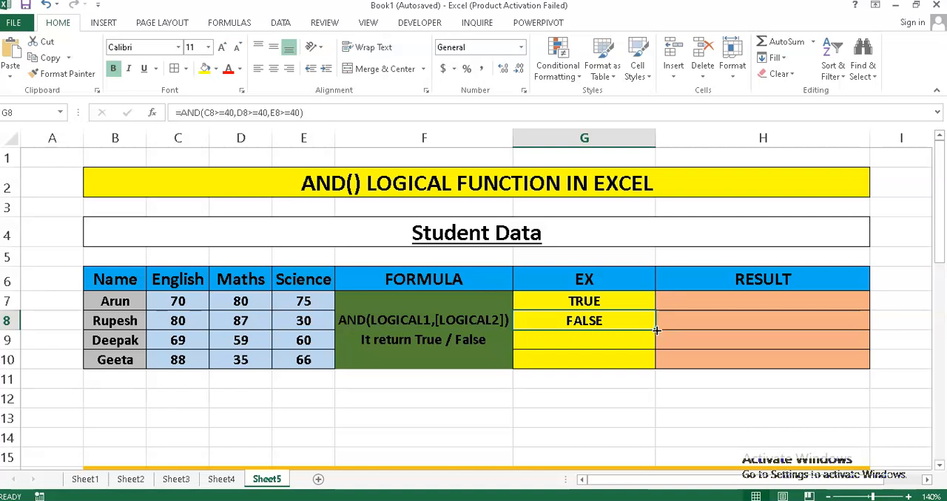
pyautogui.moveTo(656, 331); pyautogui.dragTo(656, 330)
pyautogui.moveTo(655, 331); pyautogui.dragTo(655, 363)
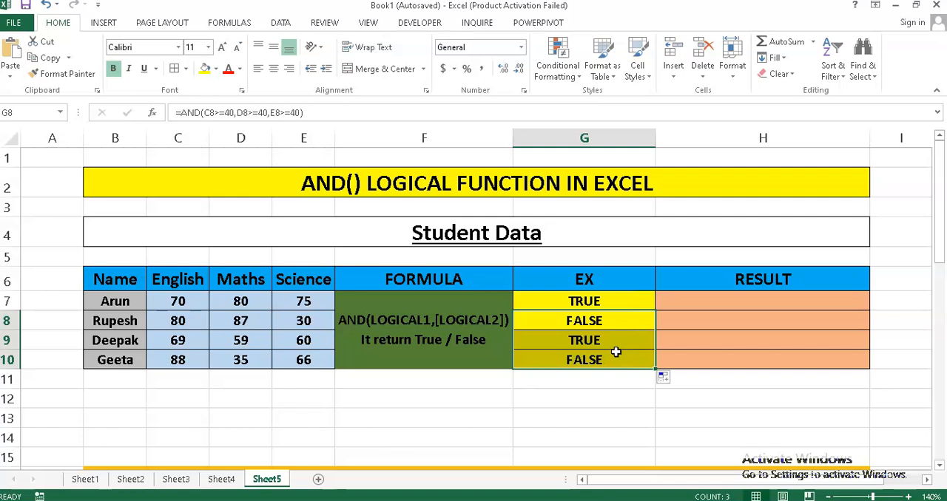
# Make cell H7 bold and begin its formula with the logical test =IF(AND(C7>=40,D7>=40,E7>=40).
pyautogui.click(725, 306)
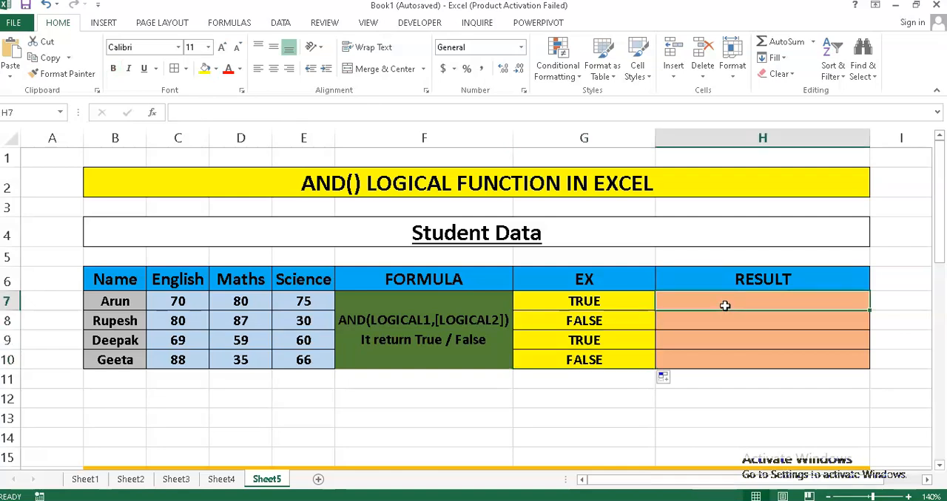
pyautogui.click(113, 68)
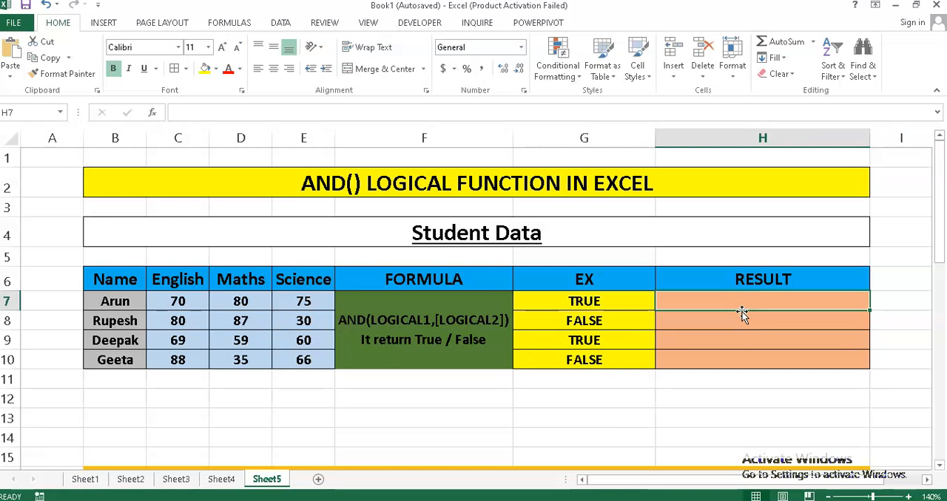
pyautogui.write('=')
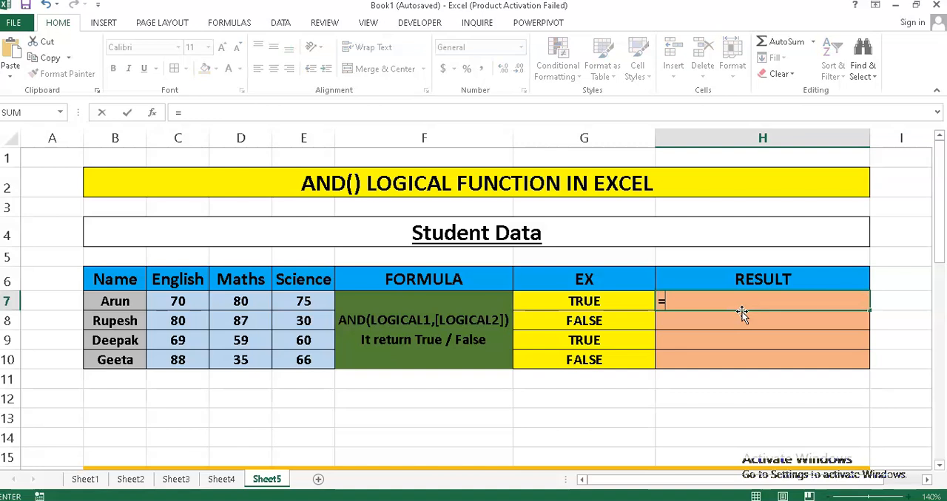
pyautogui.write('IF(')
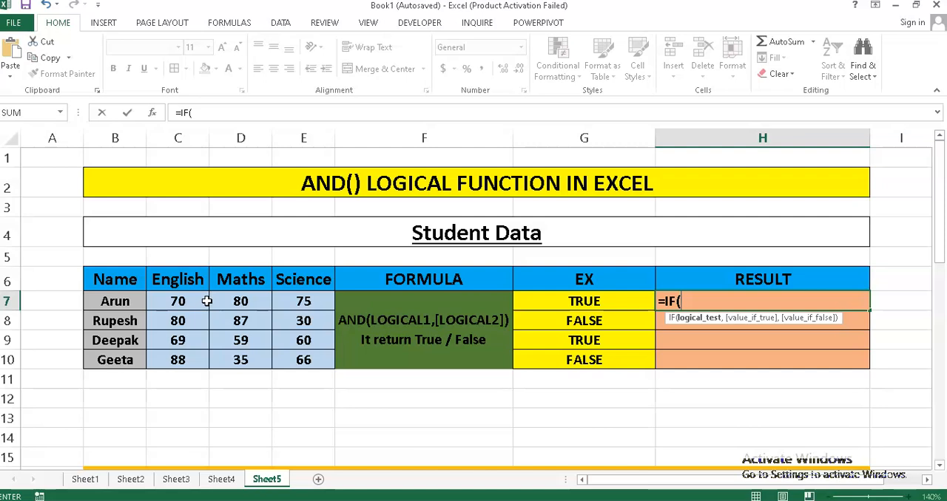
pyautogui.write('AND(')
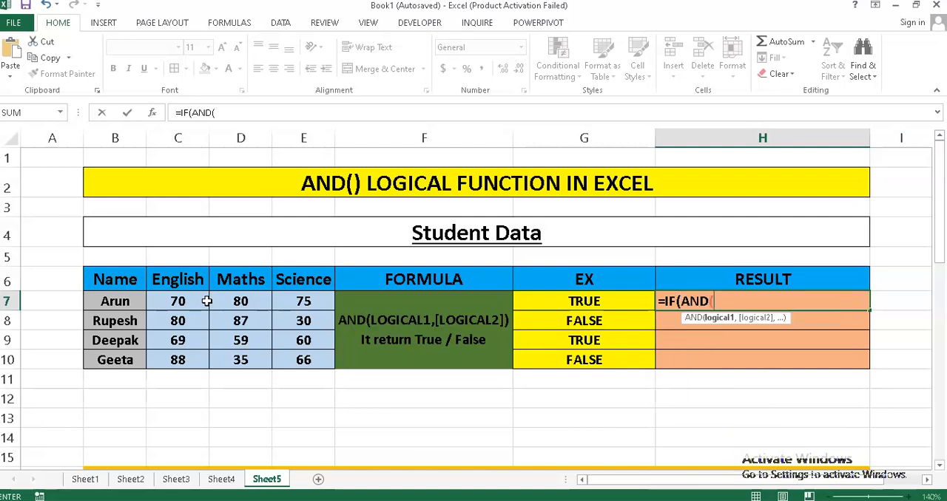
pyautogui.click(207, 301)
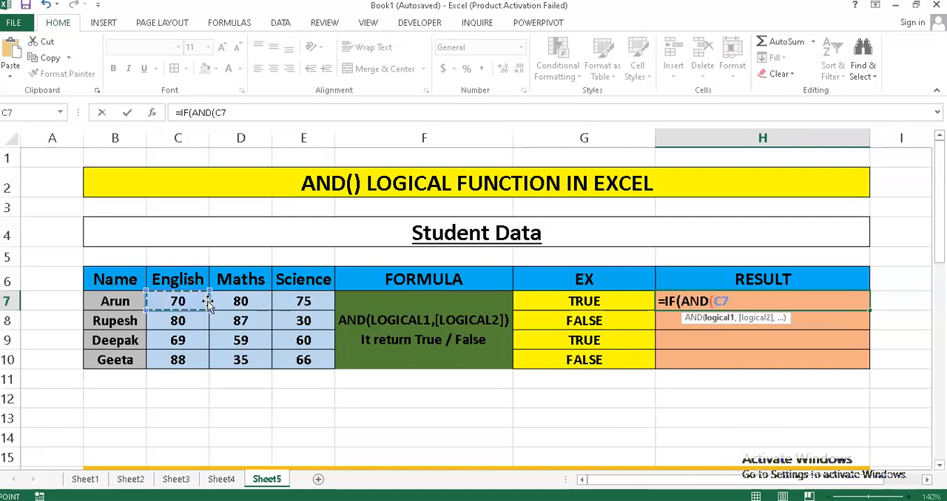
pyautogui.write('>=40')
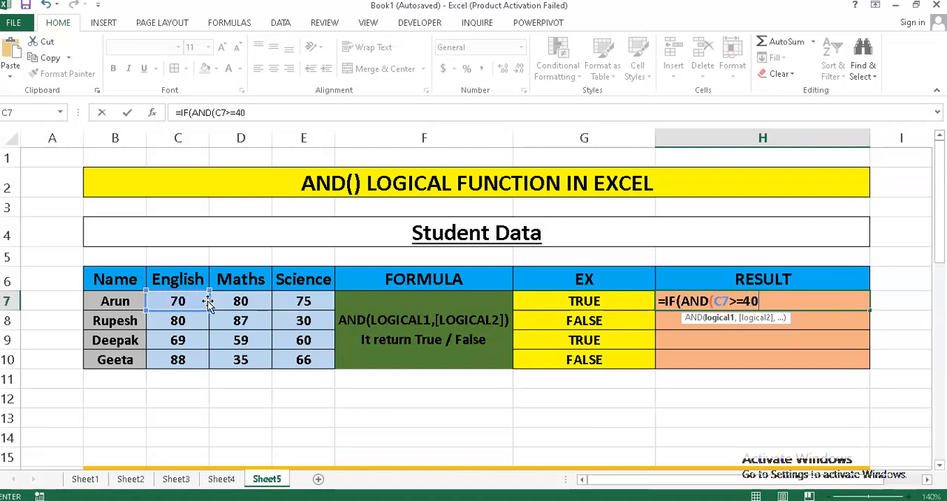
pyautogui.write(',')
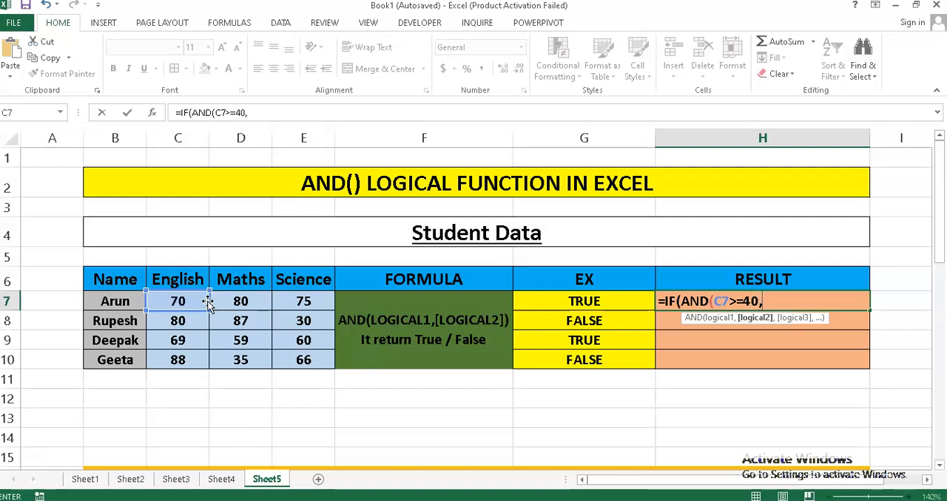
pyautogui.click(257, 302)
pyautogui.write('>=40')
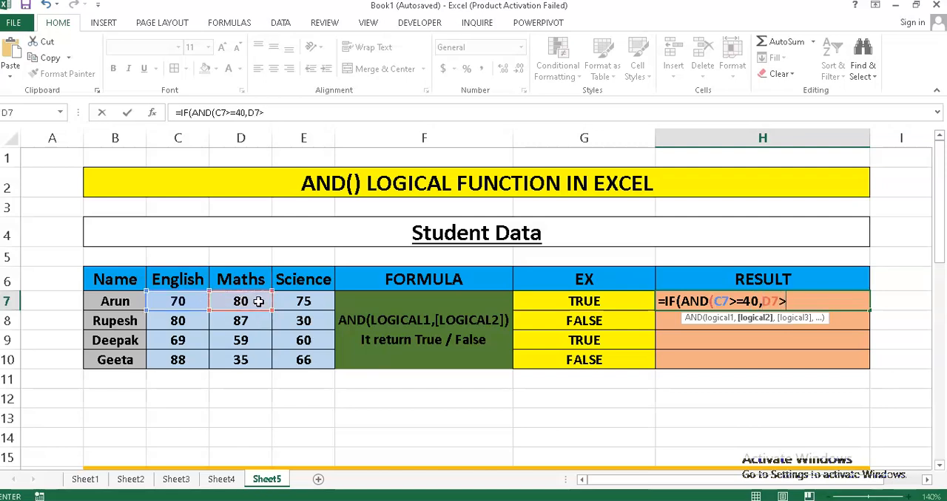
pyautogui.write(',')
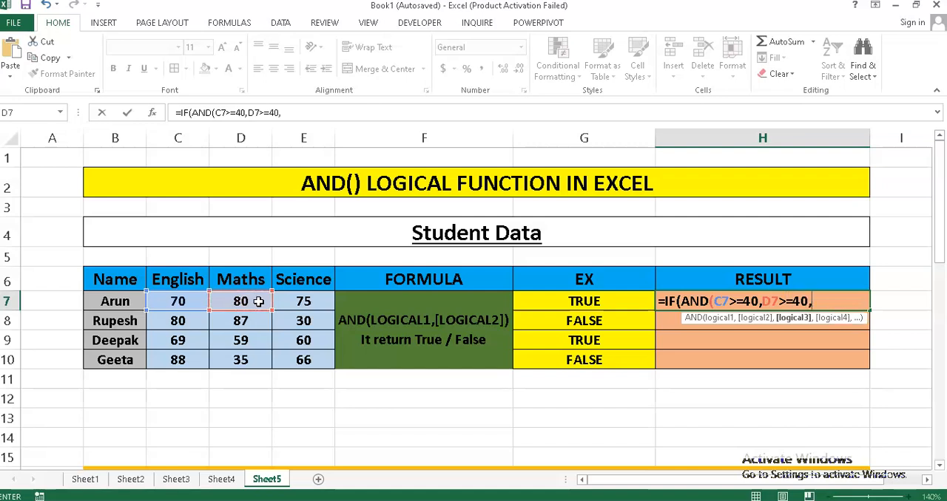
pyautogui.click(288, 301)
pyautogui.write('>=40')
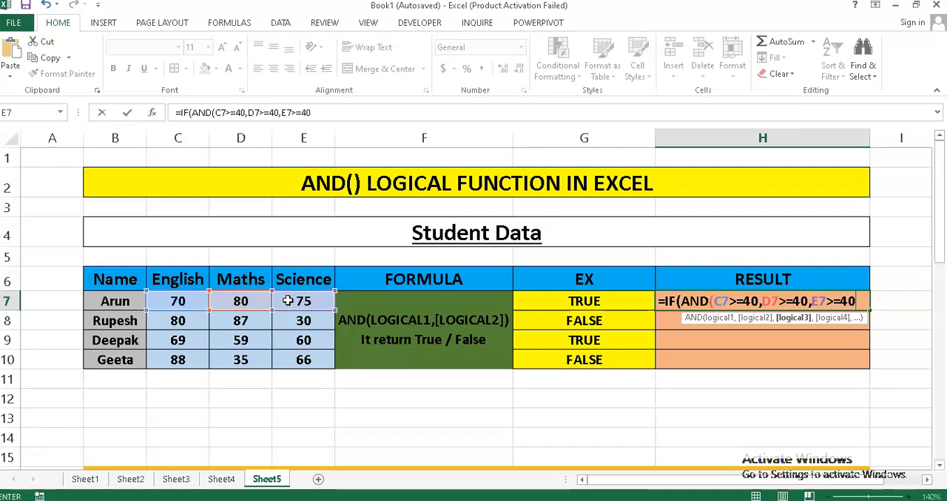
pyautogui.write(')')
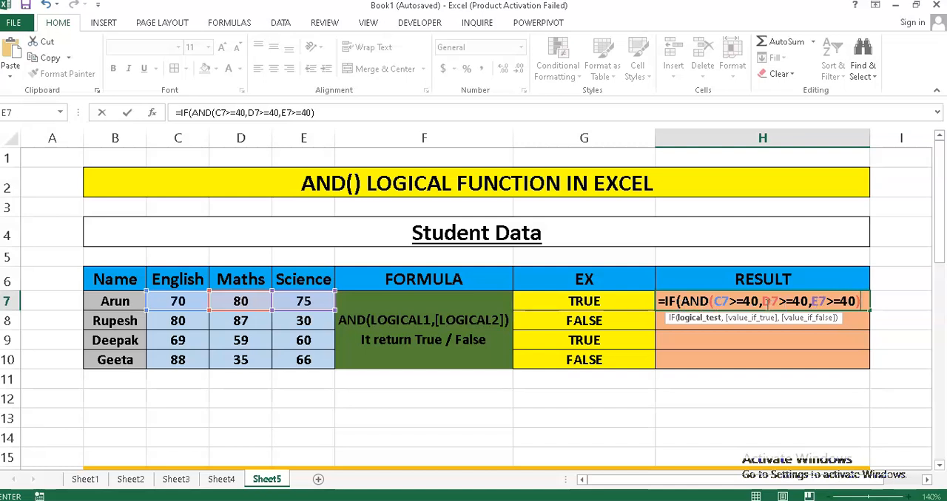
# Complete the IF formula in H7 with "PASS" as the value if true and "FAIL" as the value if false.
pyautogui.write(',')
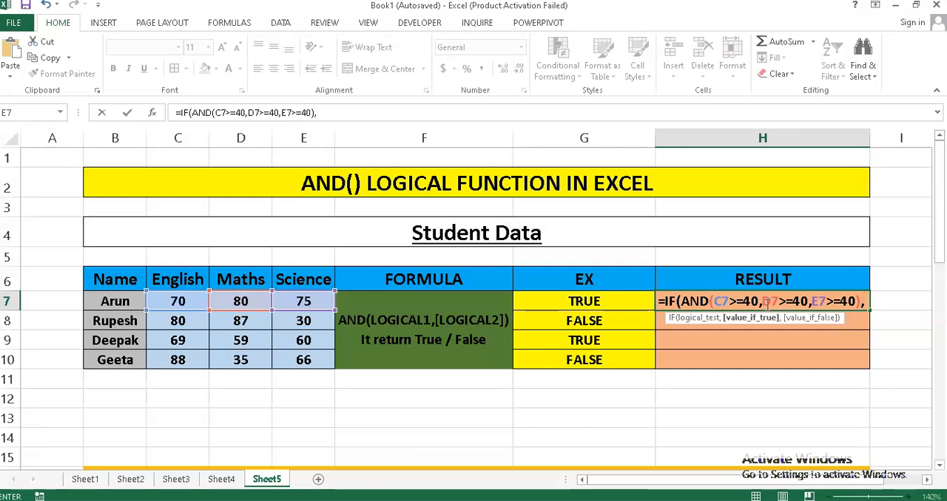
pyautogui.write('"')
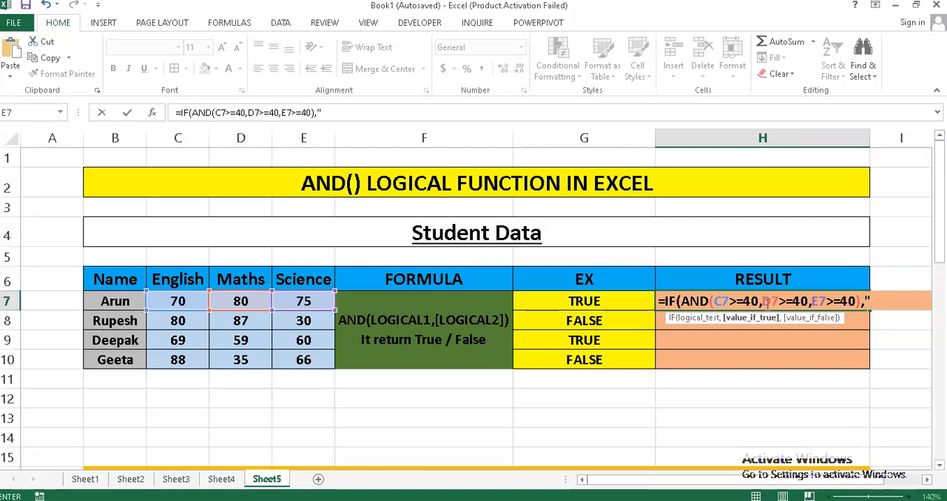
pyautogui.write('PASS",')
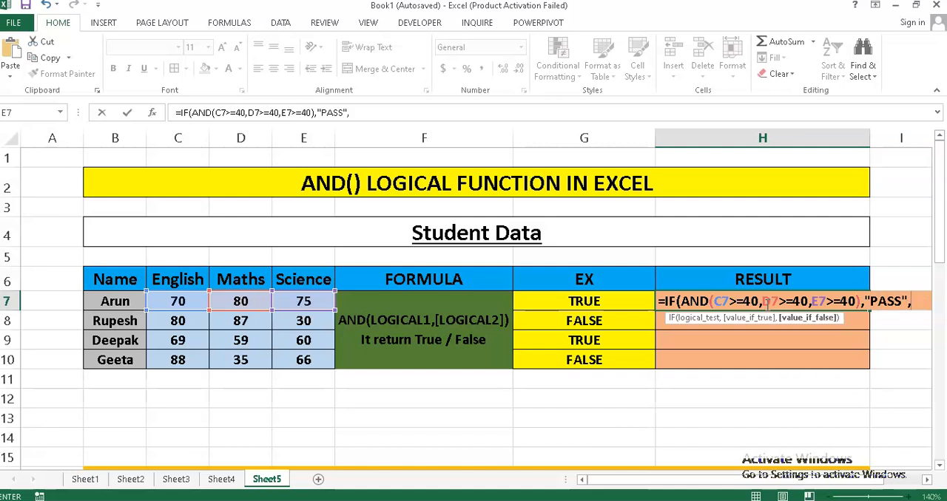
pyautogui.write('"f')
pyautogui.press('BackSpace')
pyautogui.write('FAI')
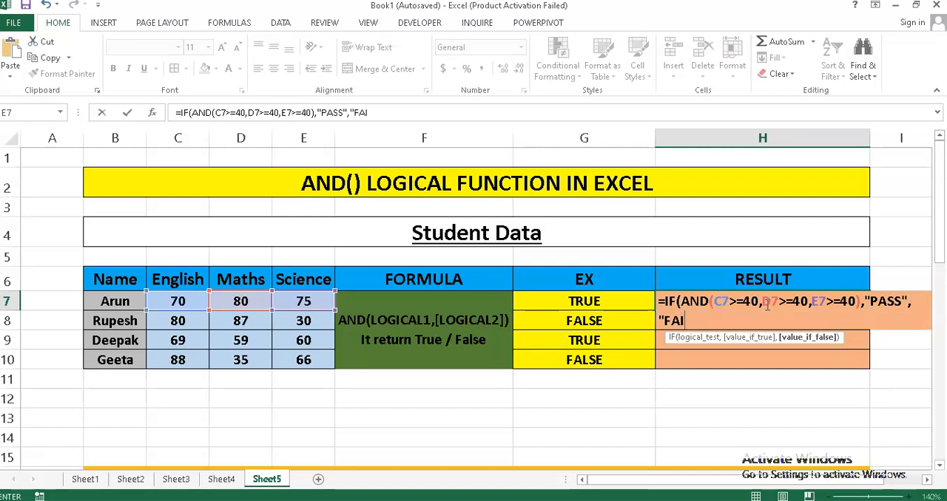
pyautogui.write('L")')
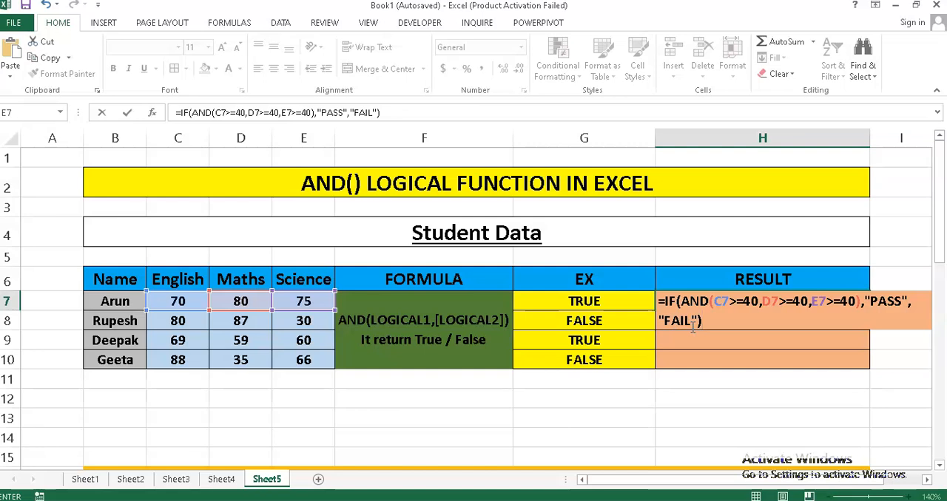
pyautogui.press('Return')
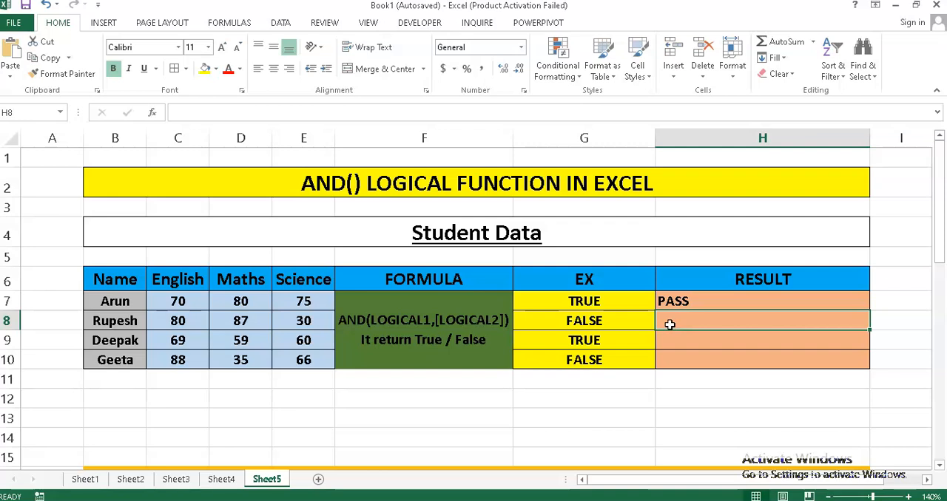
# Enter the formula =IF(G8,"PASS","FAIL") in cell H8 for the second student's result.
pyautogui.write('=')
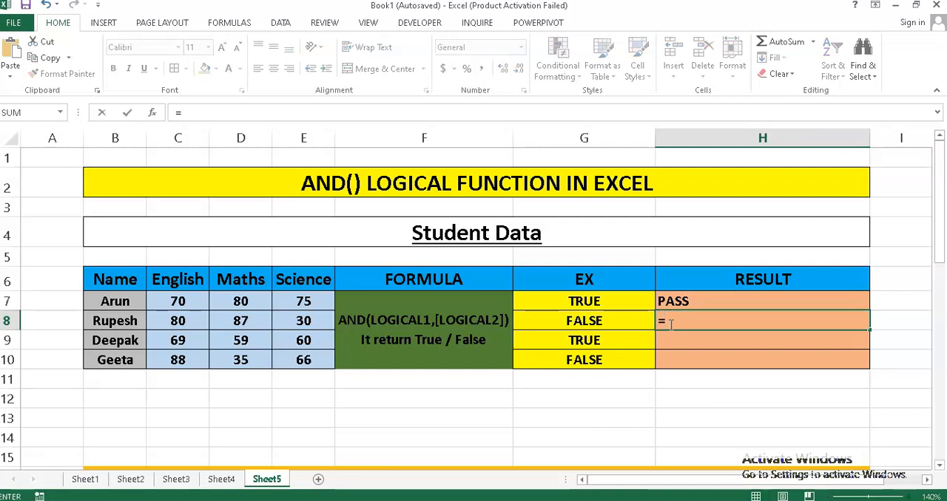
pyautogui.write('IF((')
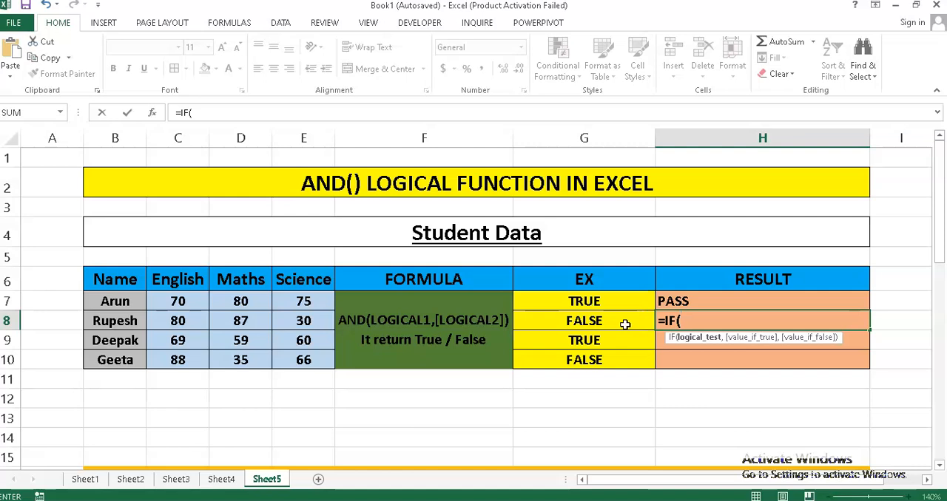
pyautogui.click(625, 324)
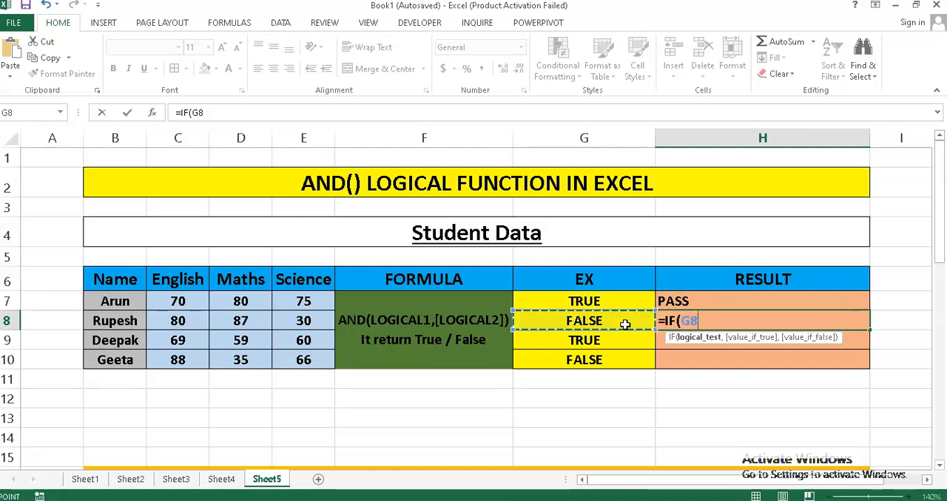
pyautogui.write(',"')
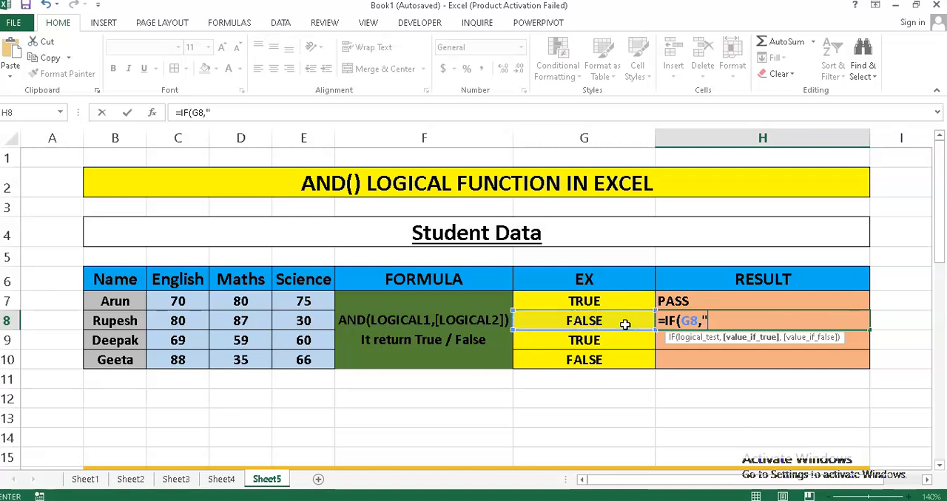
pyautogui.write('PASS",')
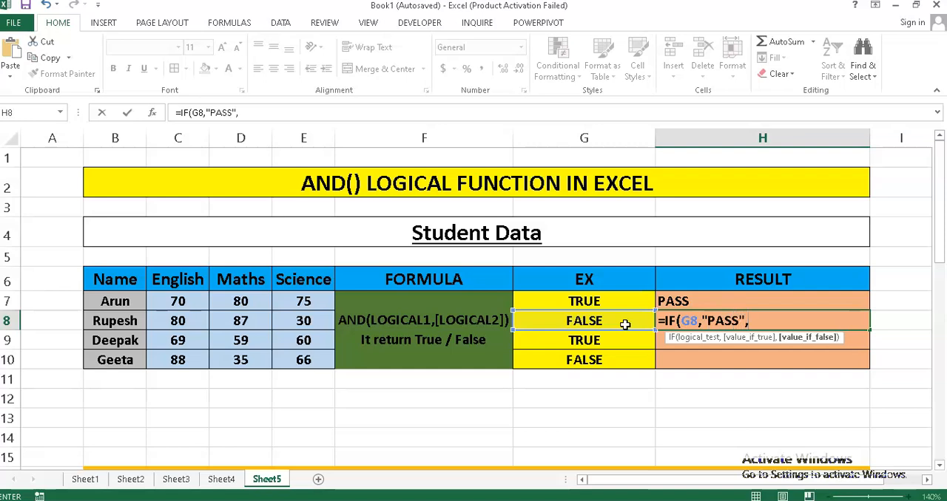
pyautogui.write('"FAIL")')
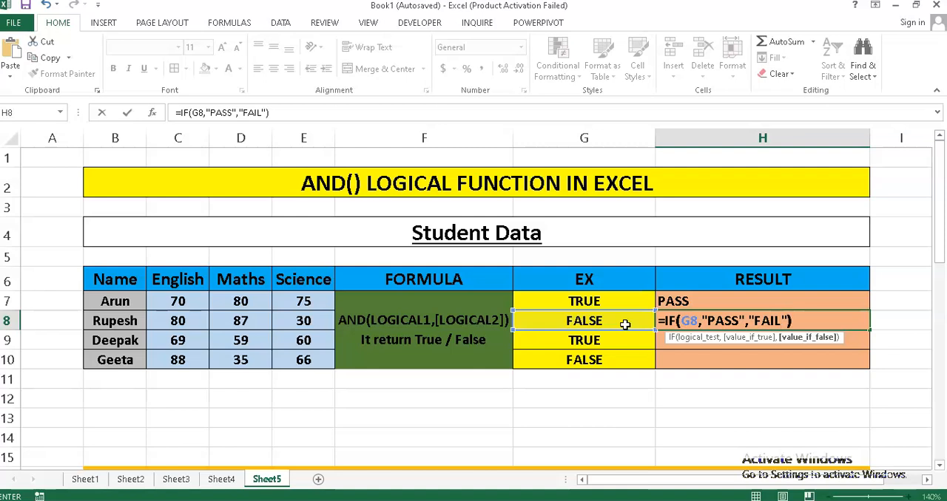
pyautogui.press('Return')
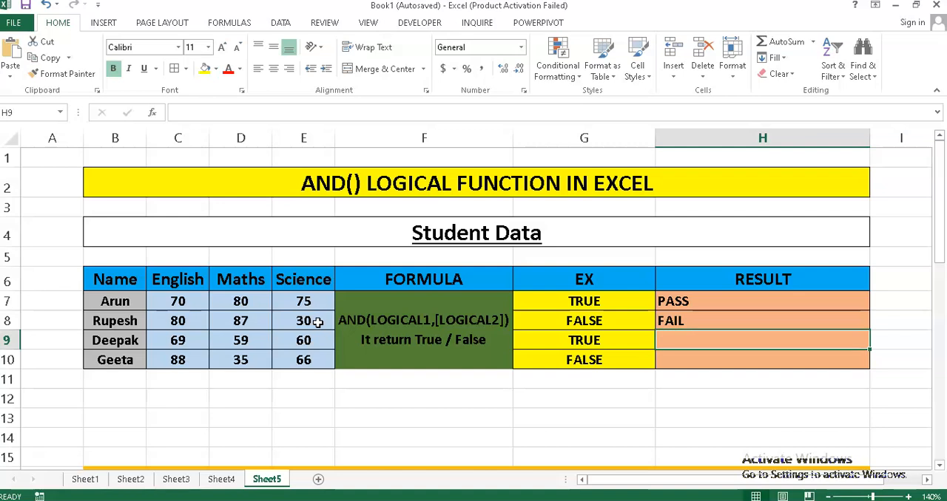
# Fill the IF formula from cell H8 down through H10 for the remaining students.
pyautogui.click(748, 324)
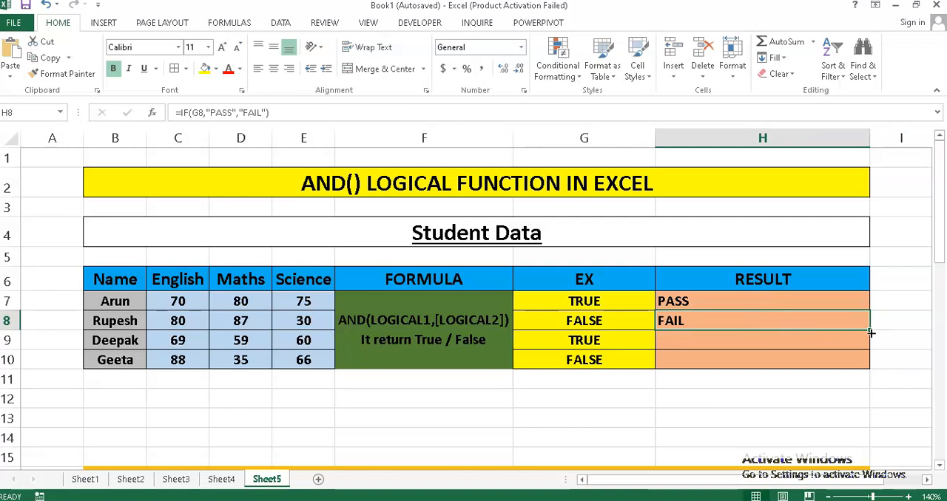
pyautogui.moveTo(871, 329); pyautogui.dragTo(874, 365)
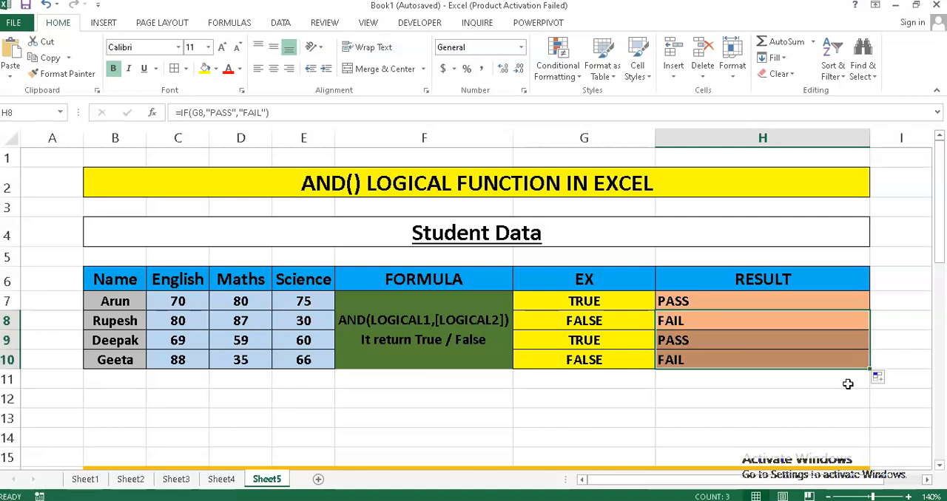